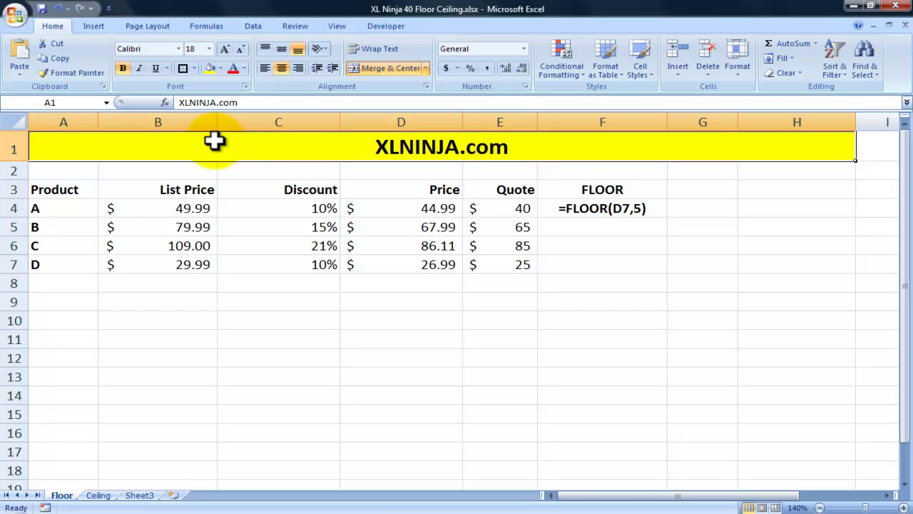
# Review the product names, list prices, discounts and calculated prices in rows 4 to 7 of the Floor sheet
pyautogui.click(132, 365)
pyautogui.click(91, 303)
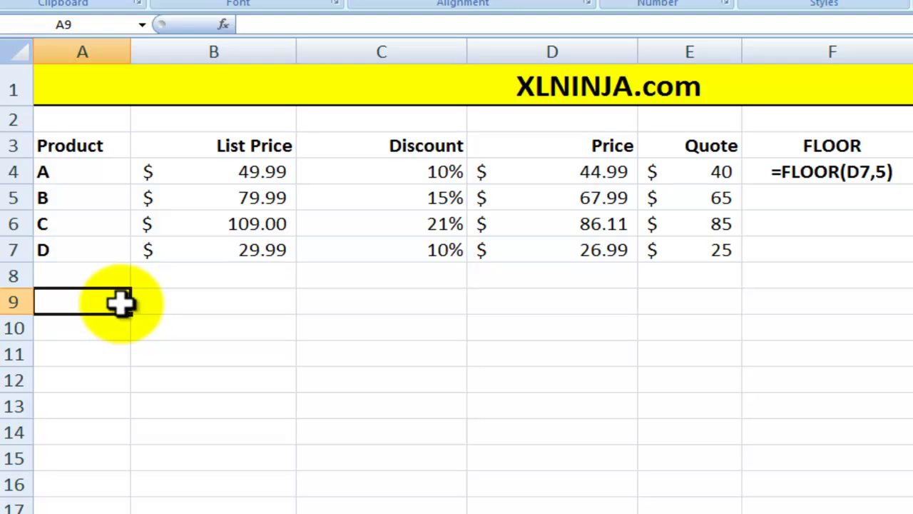
pyautogui.moveTo(87, 168); pyautogui.dragTo(73, 224)
pyautogui.moveTo(206, 175); pyautogui.dragTo(229, 247)
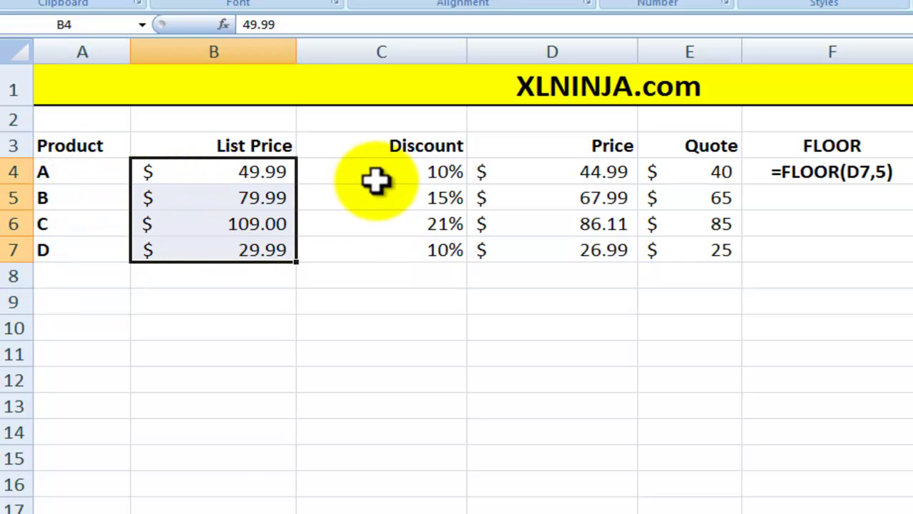
pyautogui.moveTo(378, 177); pyautogui.dragTo(371, 245)
pyautogui.click(529, 184)
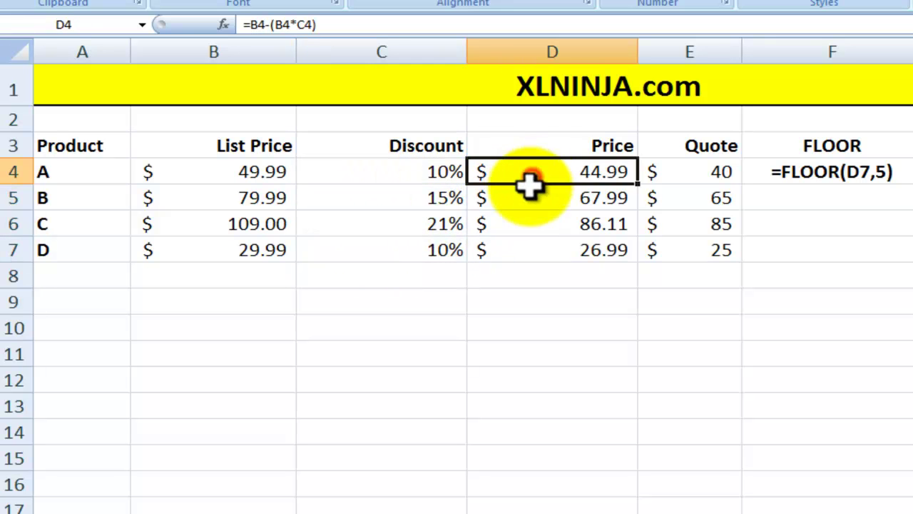
pyautogui.moveTo(529, 184); pyautogui.dragTo(516, 243)
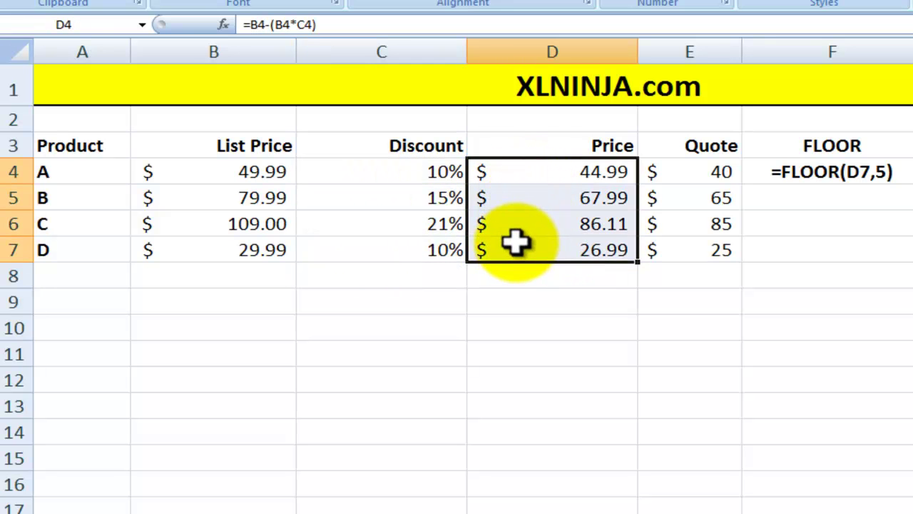
pyautogui.click(588, 174)
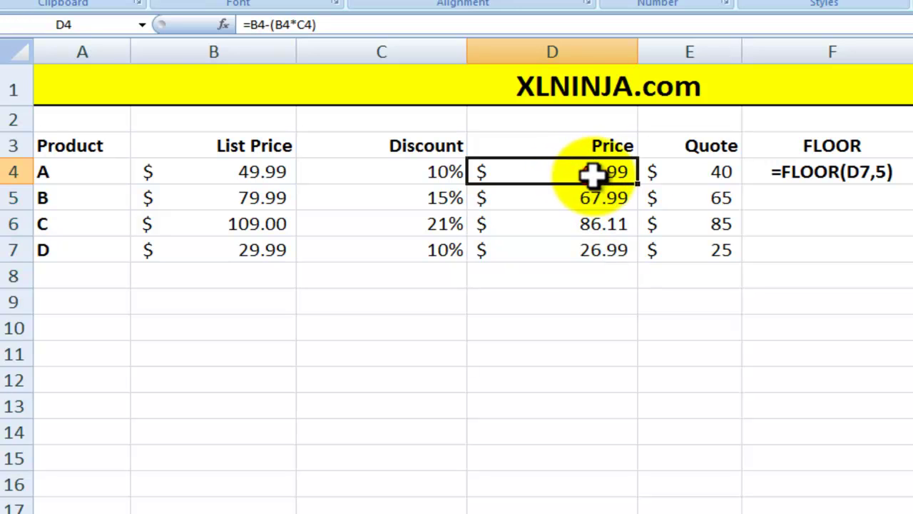
# Examine the FLOOR formula and its arguments in product A's Quote cell, and compare product B's price with its quote
pyautogui.click(657, 172)
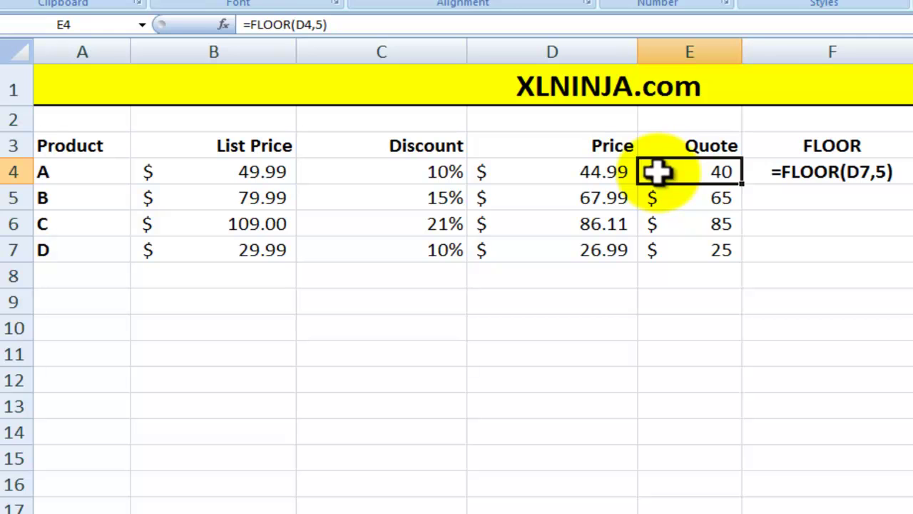
pyautogui.doubleClick(657, 171)
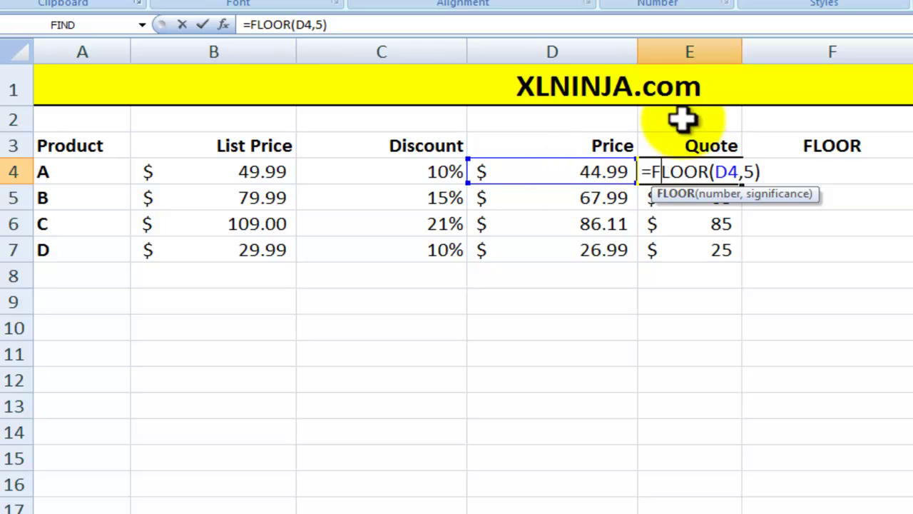
pyautogui.click(315, 24)
pyautogui.moveTo(315, 25); pyautogui.dragTo(323, 24)
pyautogui.press('Escape')
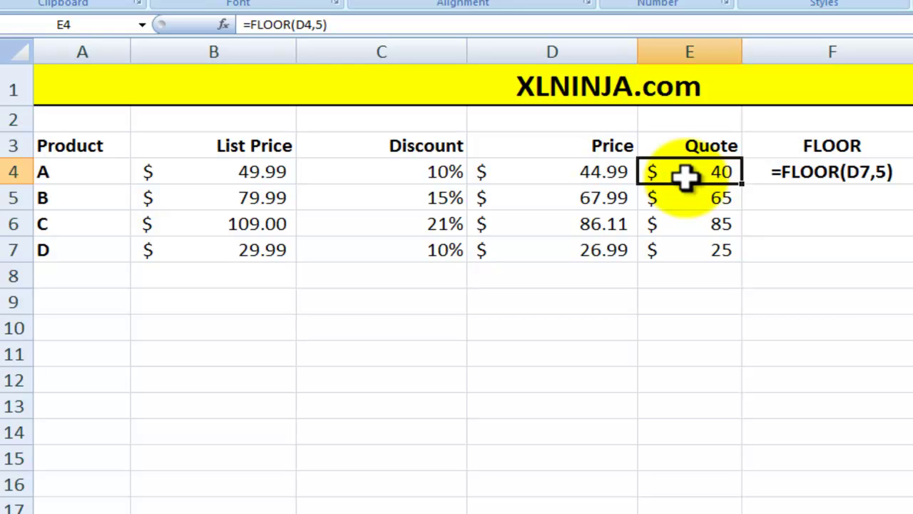
pyautogui.click(618, 198)
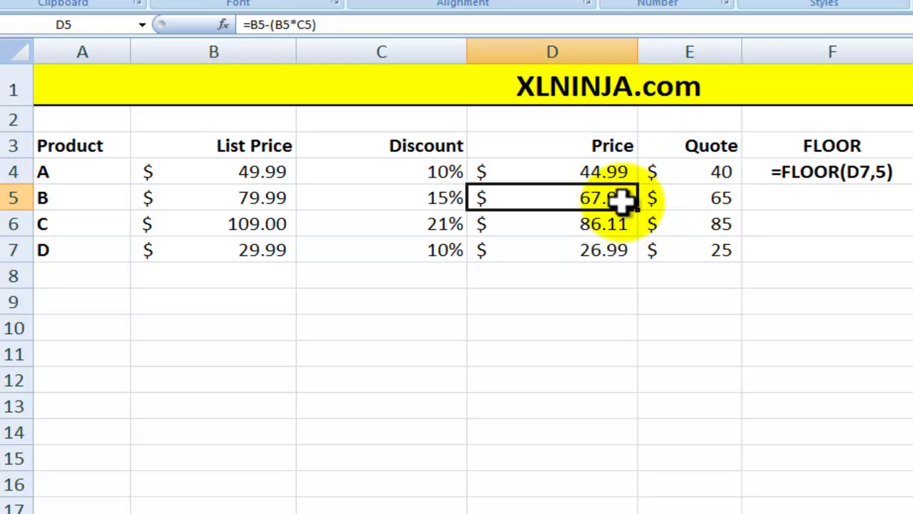
pyautogui.click(679, 205)
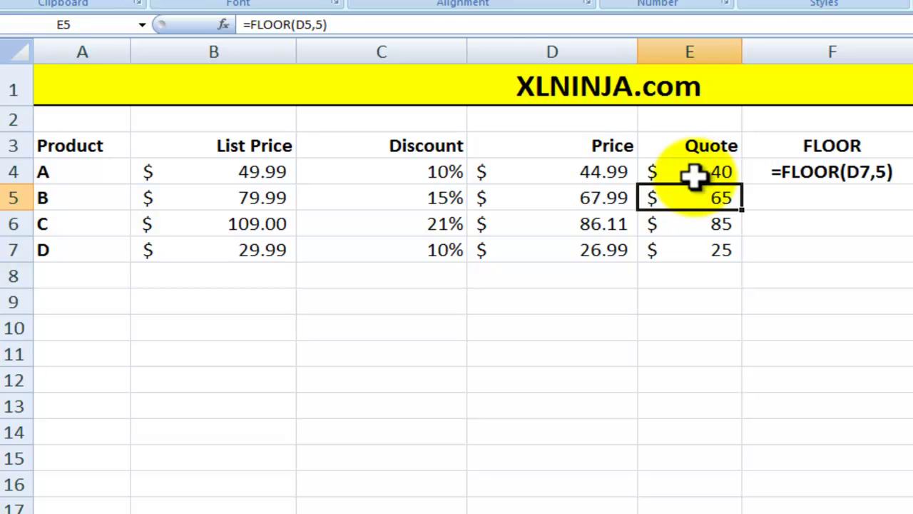
# Inspect the number and significance arguments of the sample FLOOR formula text in cell F4, leaving it unedited
pyautogui.click(790, 173)
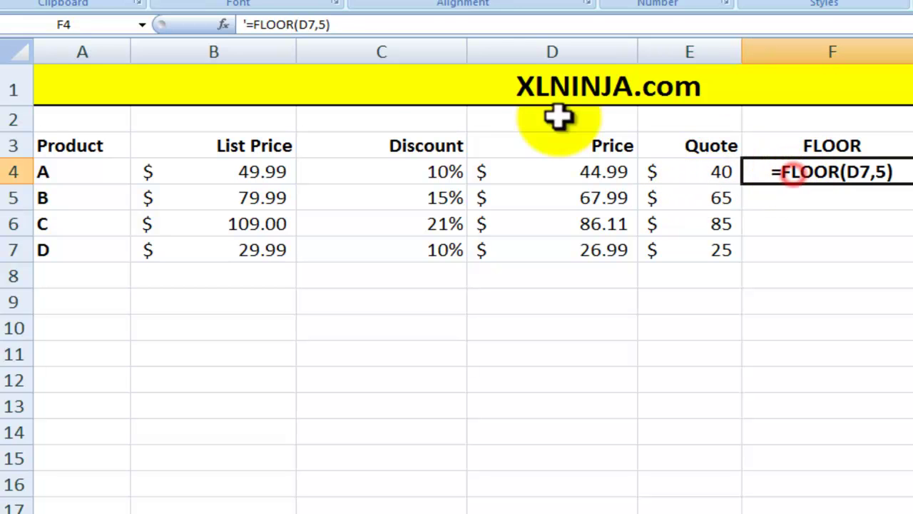
pyautogui.click(316, 25)
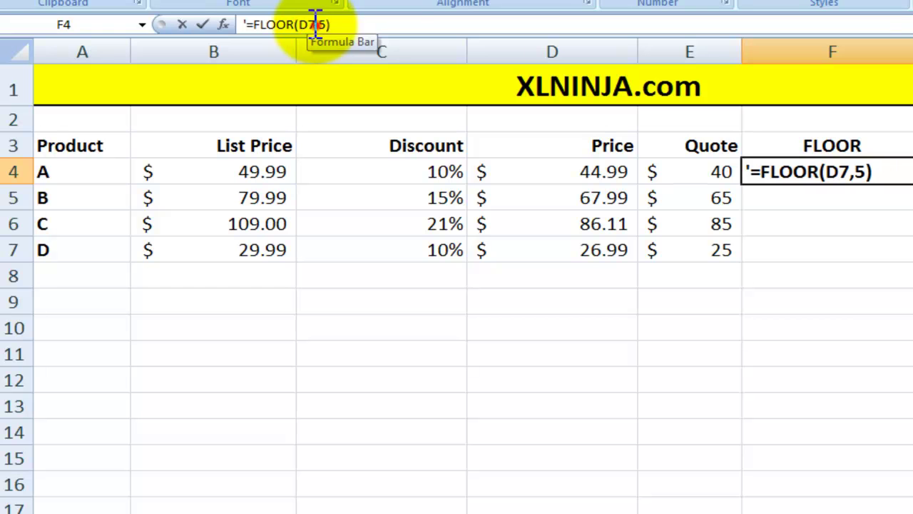
pyautogui.doubleClick(305, 24)
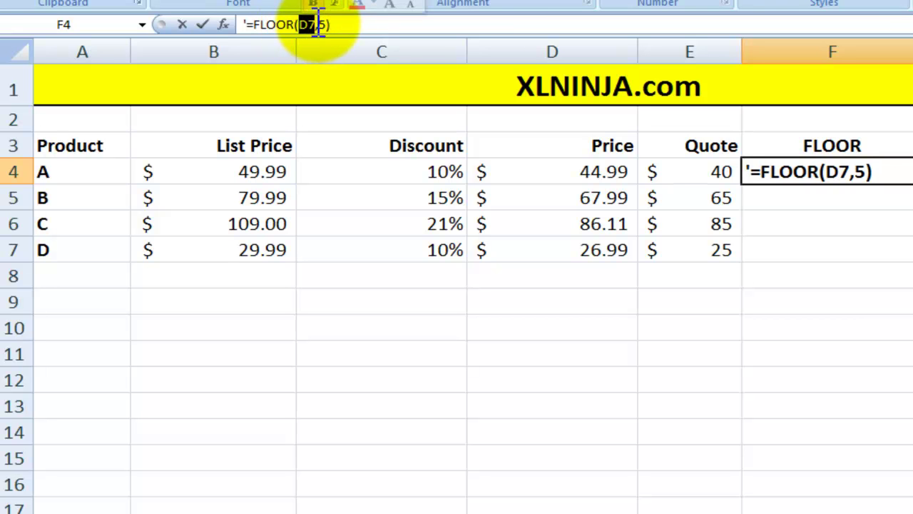
pyautogui.doubleClick(321, 24)
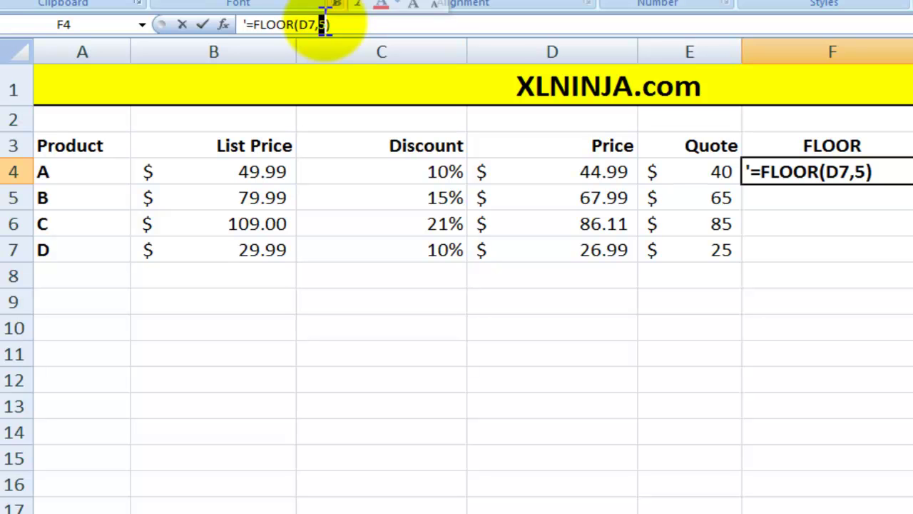
pyautogui.press('Escape')
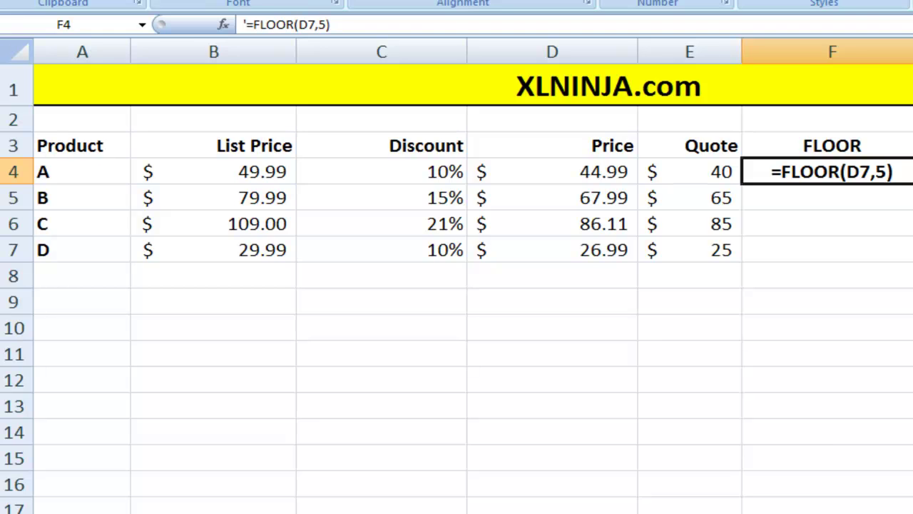
# Switch to the Ceiling sheet and review the weekdays and their Target Production values
pyautogui.hotkey('ctrl', 'pagedown')
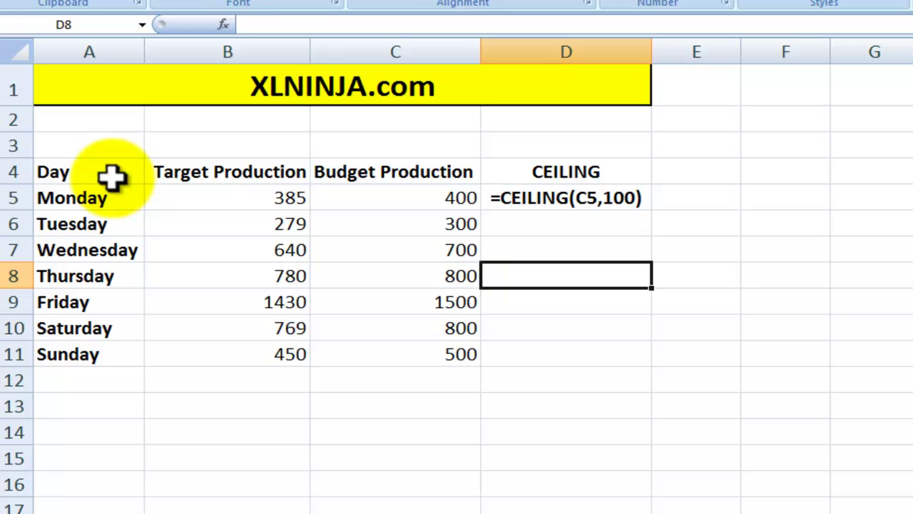
pyautogui.moveTo(112, 177); pyautogui.dragTo(91, 342)
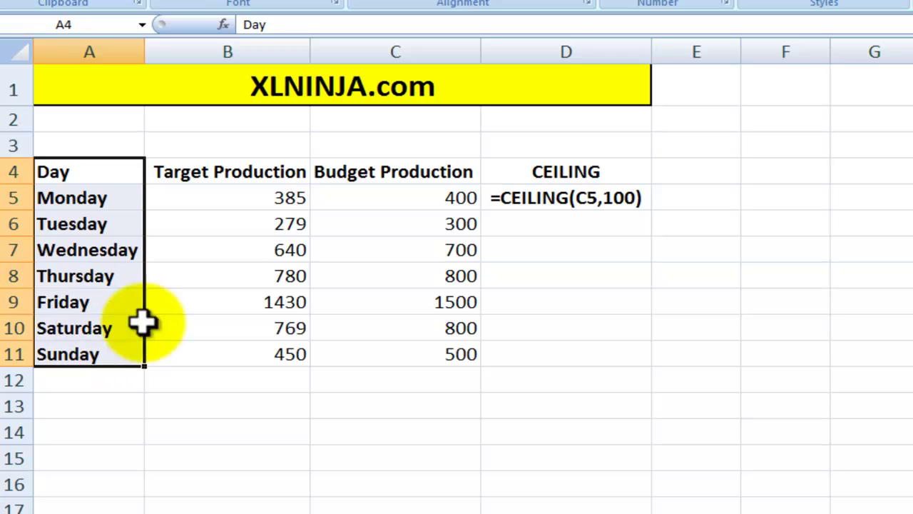
pyautogui.click(254, 199)
pyautogui.moveTo(253, 199); pyautogui.dragTo(256, 345)
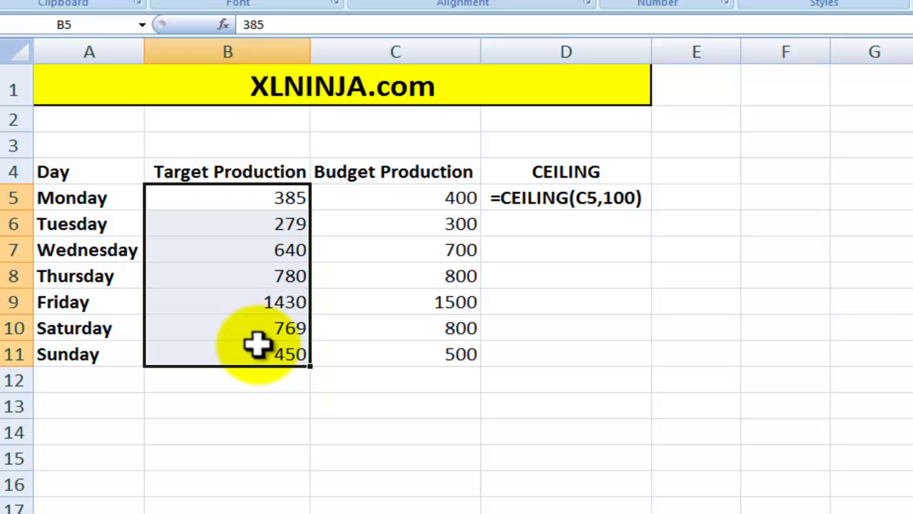
# Examine the CEILING formula in Monday's Budget Production cell C5 together with the target value it references in B5
pyautogui.click(387, 187)
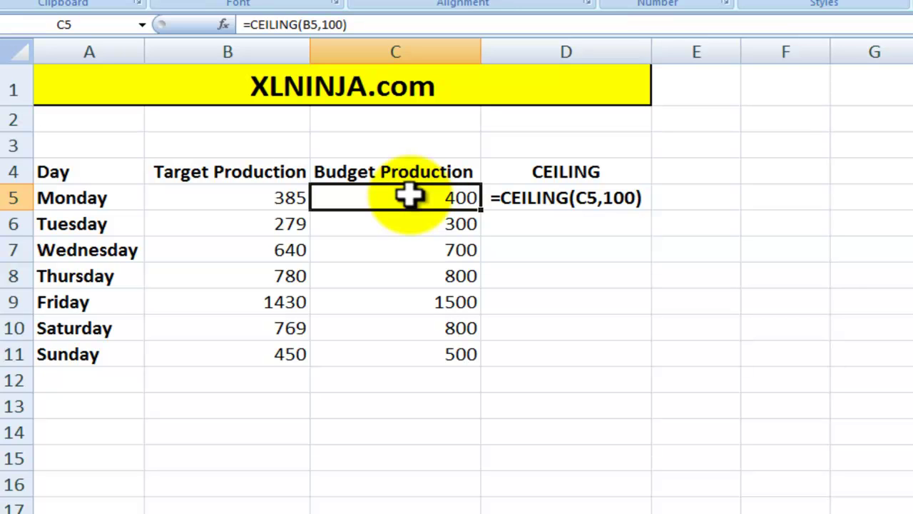
pyautogui.click(300, 196)
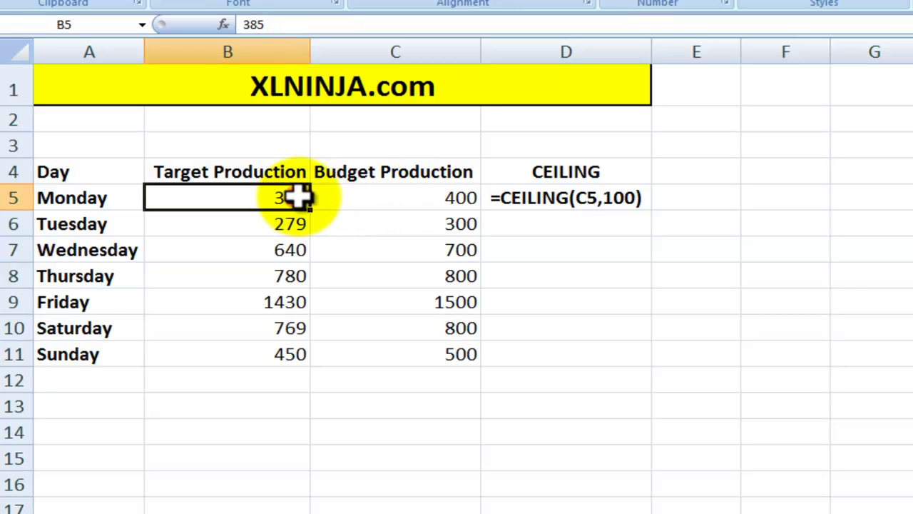
pyautogui.click(364, 204)
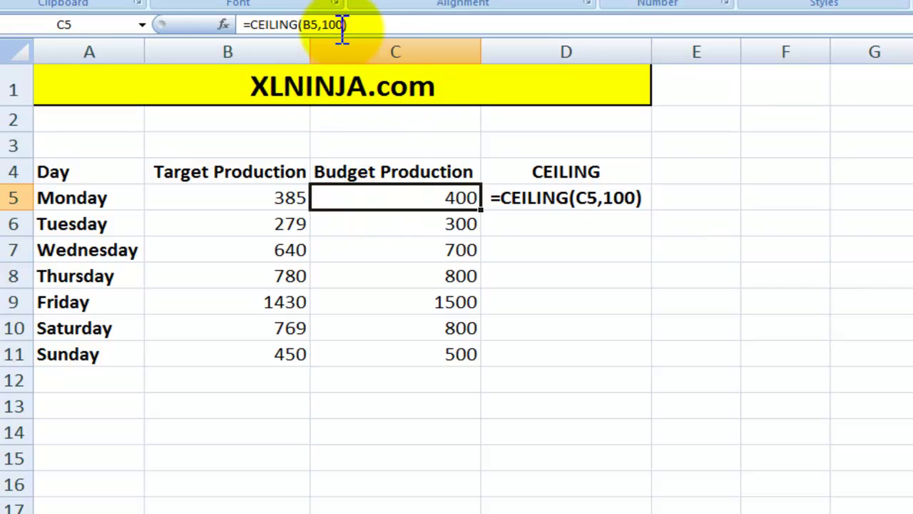
pyautogui.moveTo(346, 24); pyautogui.dragTo(244, 14)
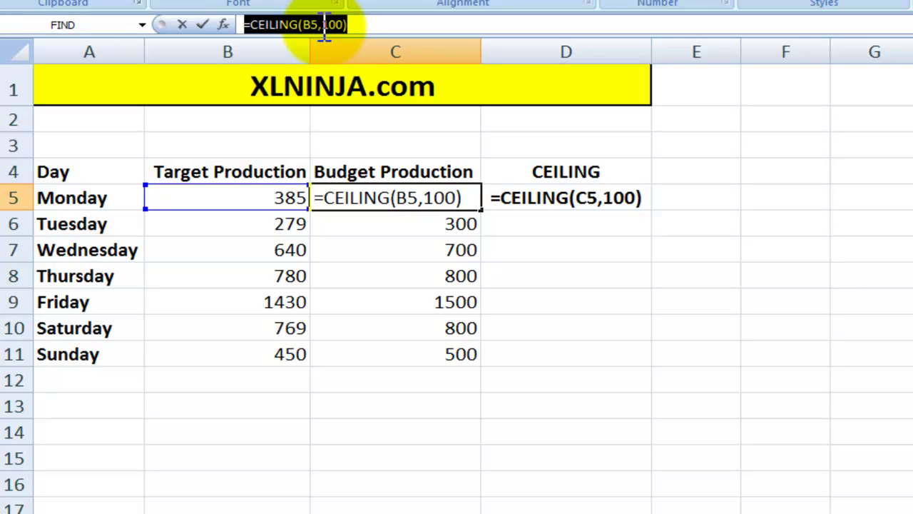
pyautogui.press('Escape')
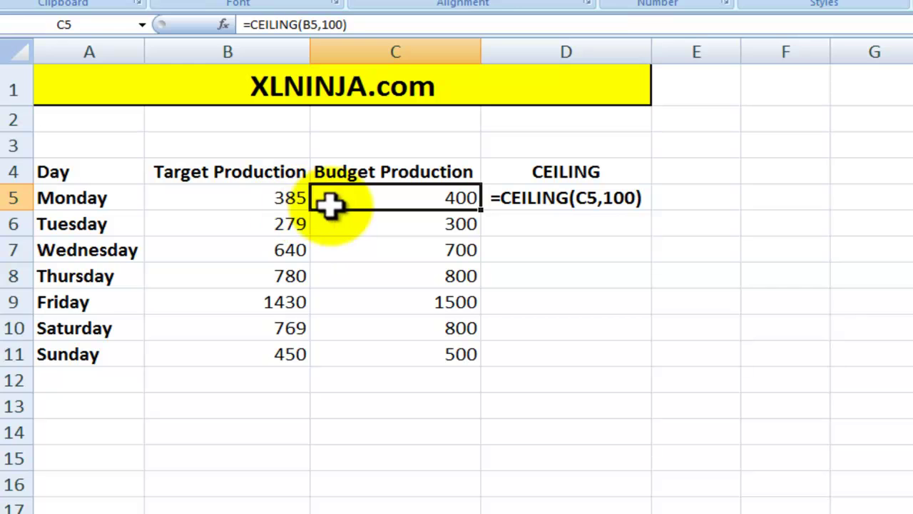
# Compare the Target Production and Budget Production cells for Monday, Tuesday and Wednesday
pyautogui.click(296, 200)
pyautogui.click(361, 197)
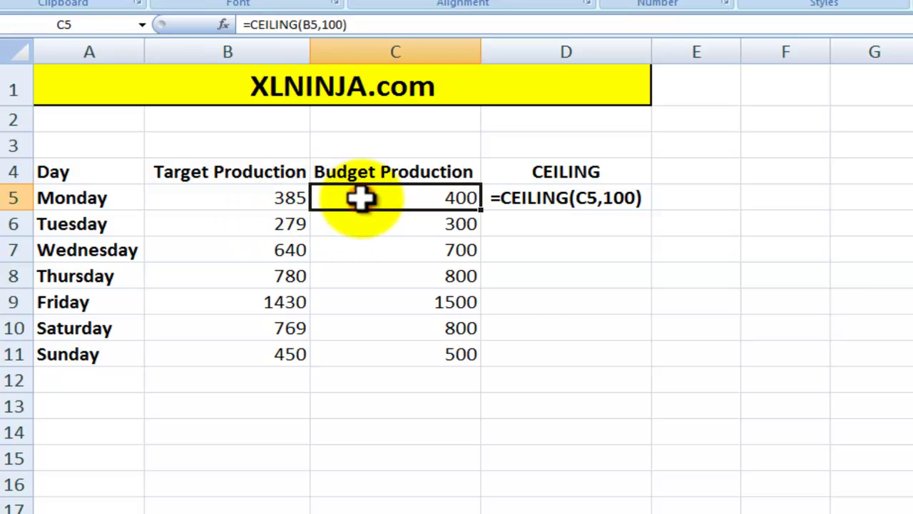
pyautogui.click(302, 224)
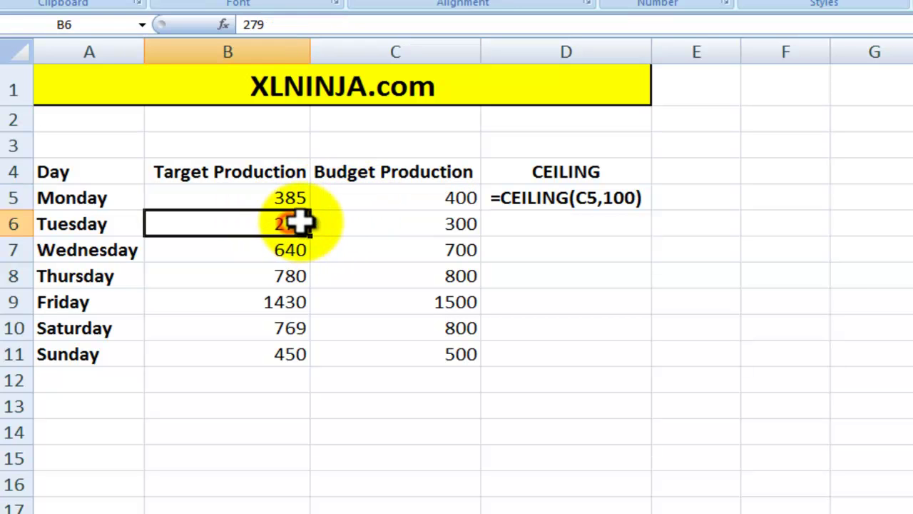
pyautogui.click(361, 222)
pyautogui.click(272, 250)
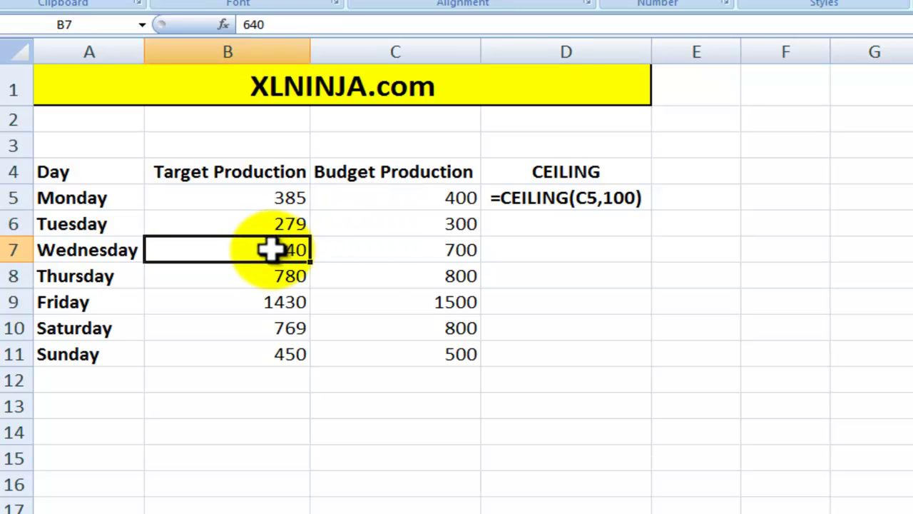
pyautogui.click(378, 250)
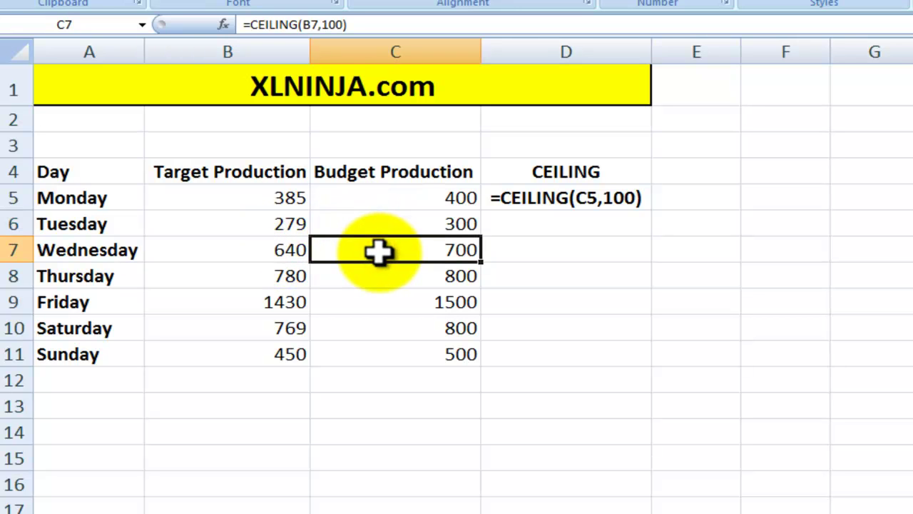